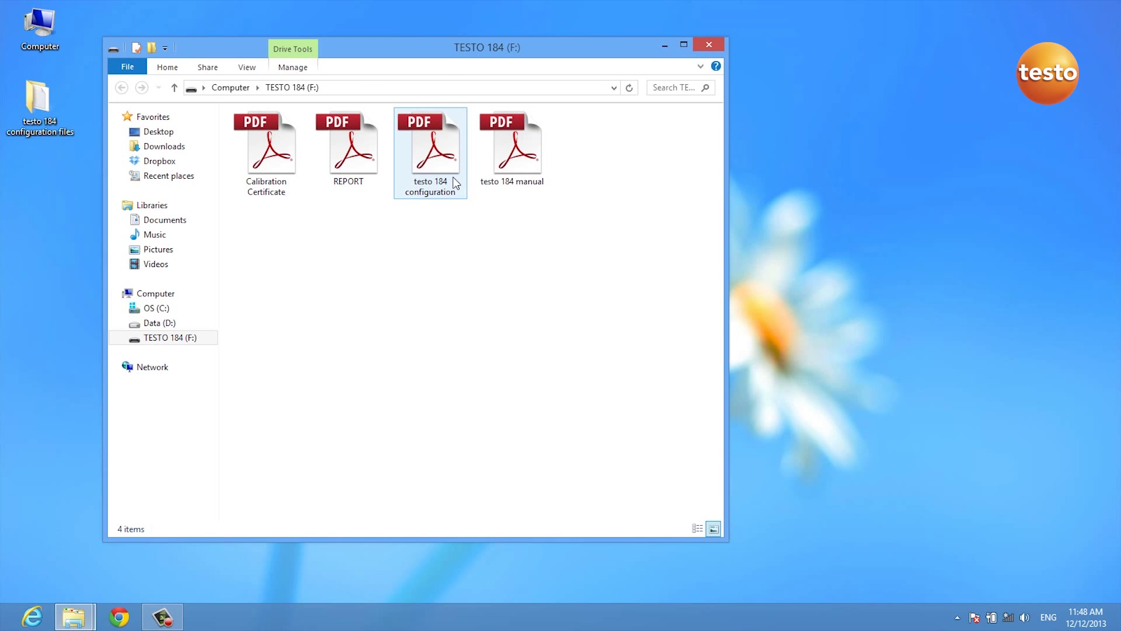
- Open testo 184 configuration.pdf from the data logger drive into Adobe Reader
{"action": "double_click", "coordinate": [432, 159]}
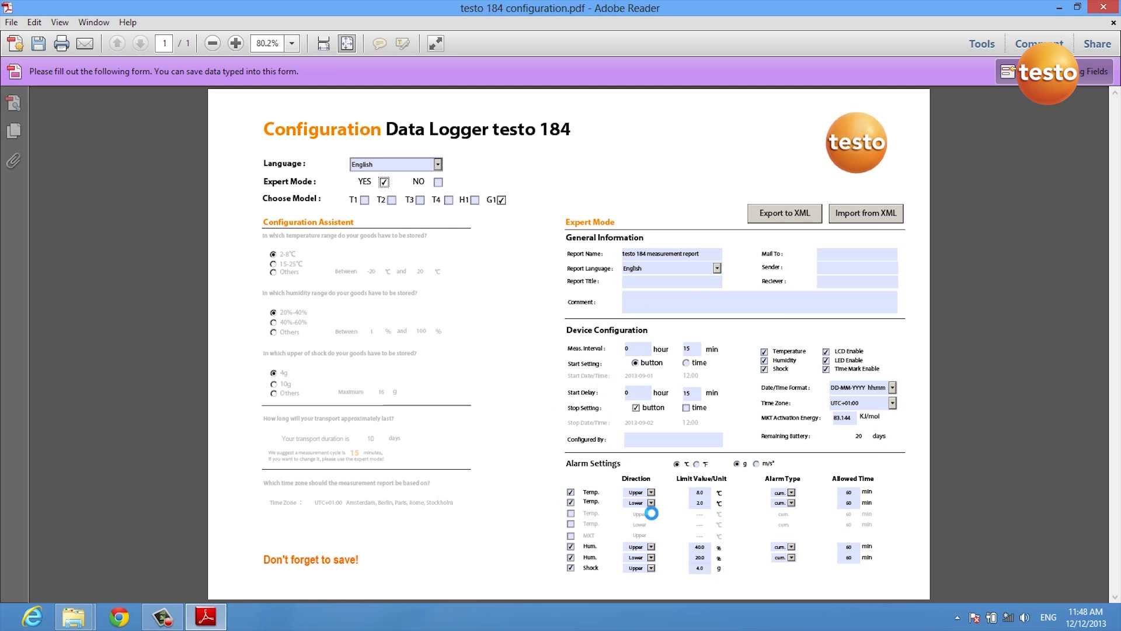
- Export the form data as testo 184 configuration_data XML onto TESTO 184 (F:)
{"action": "left_click", "coordinate": [788, 215]}
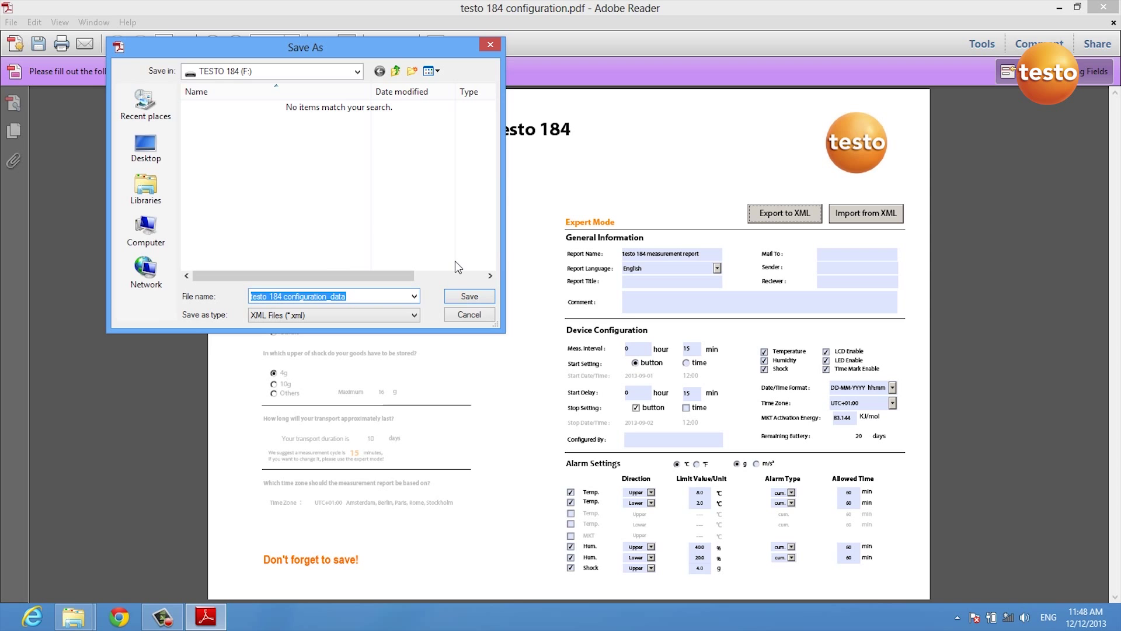
{"action": "left_click", "coordinate": [469, 298]}
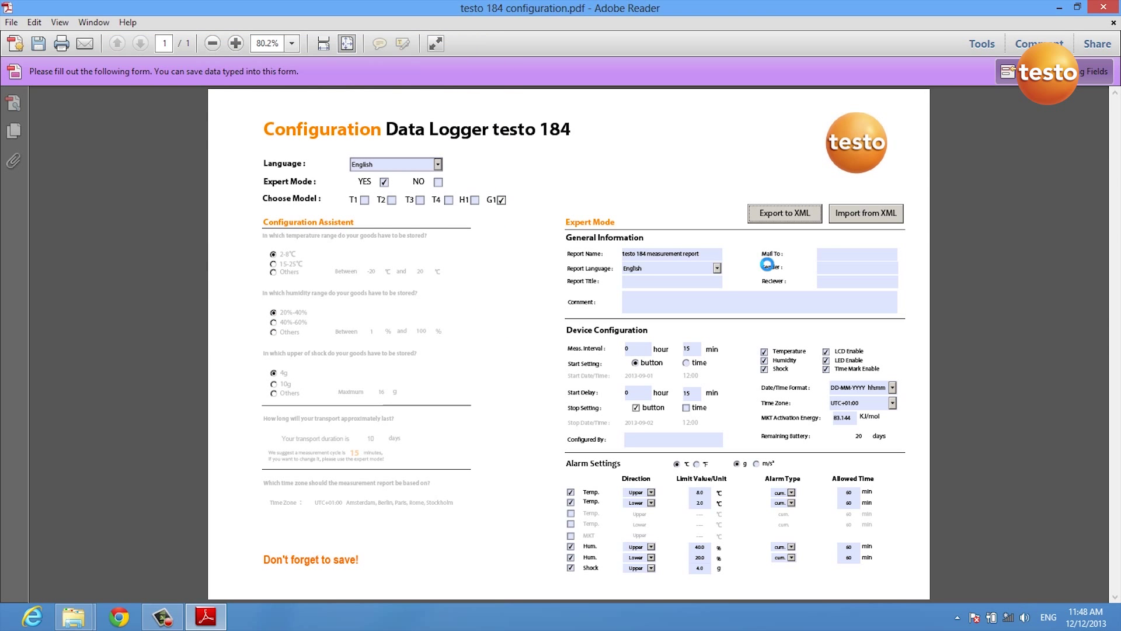
- Close Reader without saving changes and select the exported configuration_data file
{"action": "left_click", "coordinate": [1102, 8]}
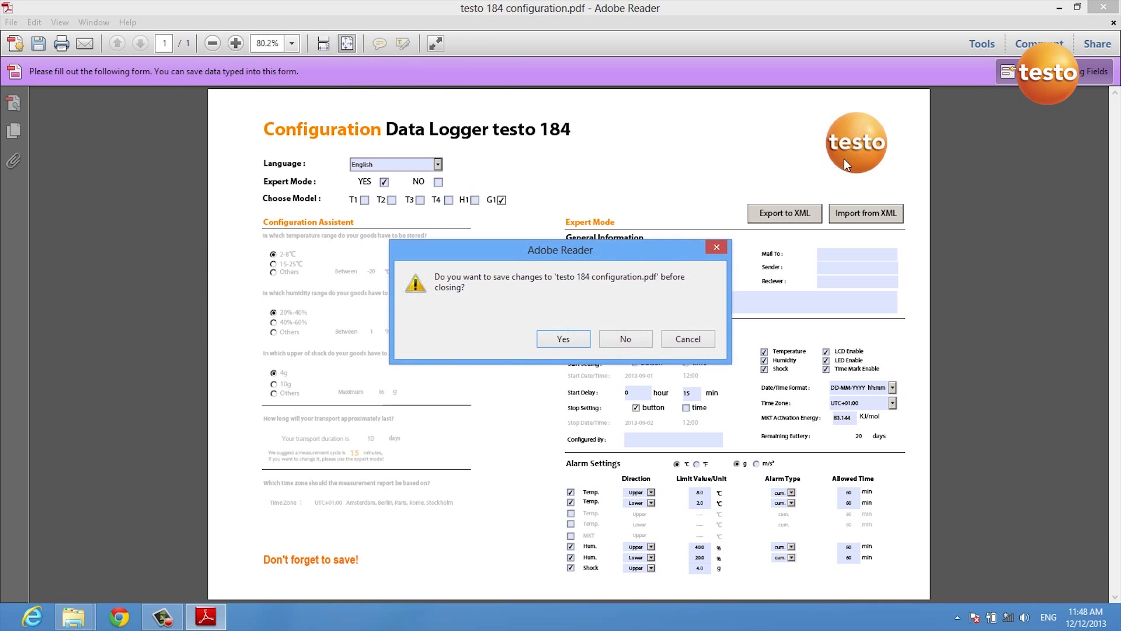
{"action": "left_click", "coordinate": [622, 342]}
{"action": "left_click", "coordinate": [595, 158]}
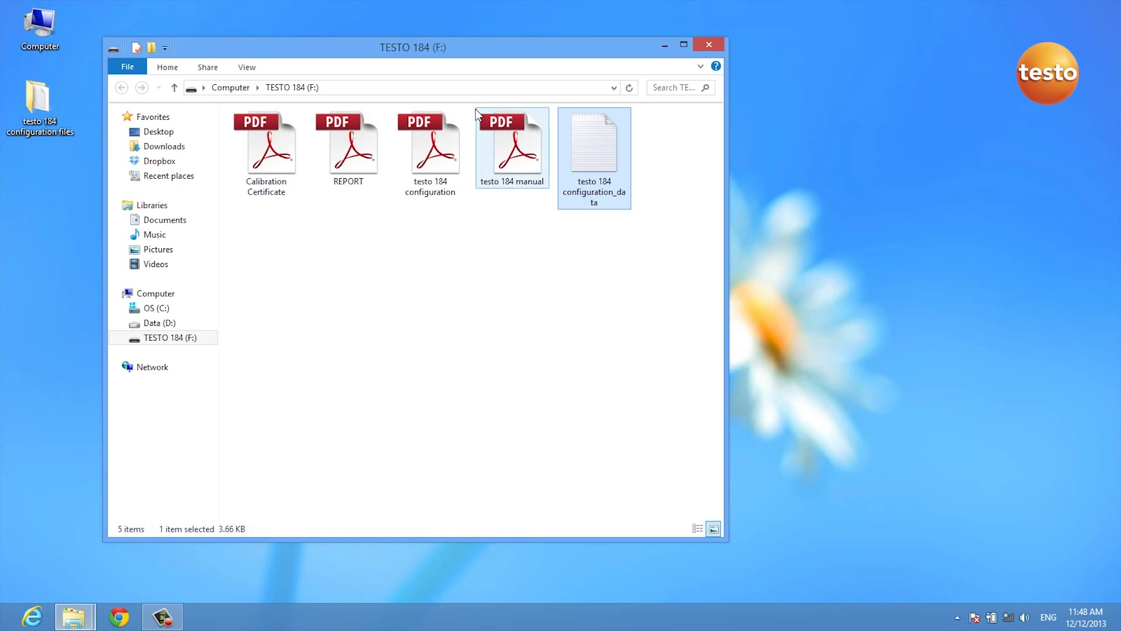
- Copy testo 184 cold_room from the desktop configuration folder onto TESTO 184 (F:)
{"action": "left_click_drag", "start_coordinate": [459, 49], "coordinate": [691, 57]}
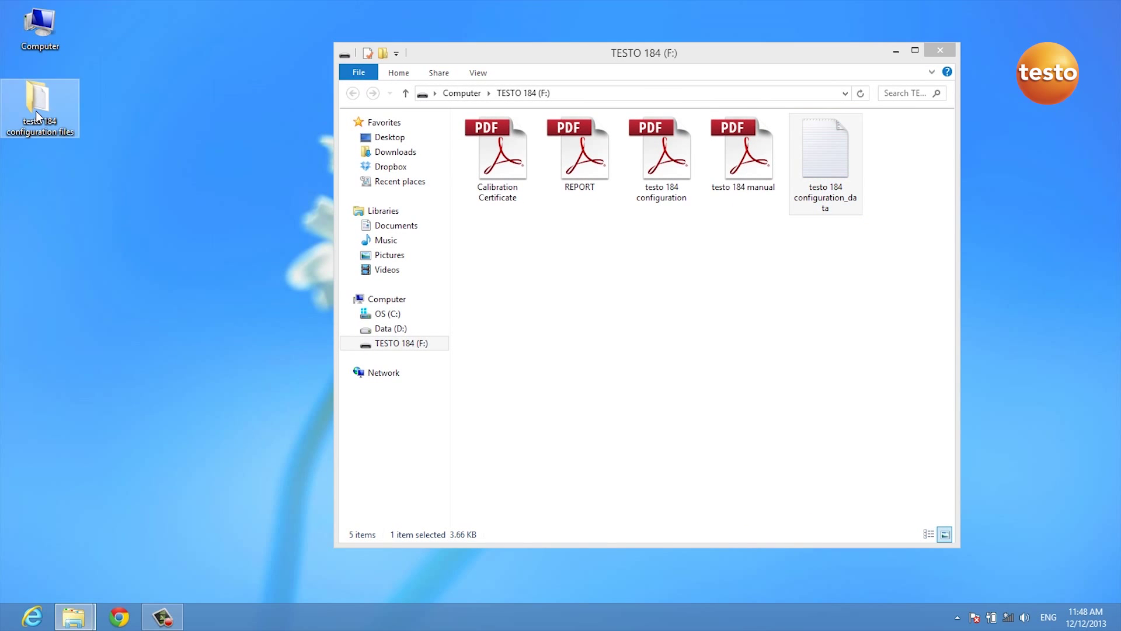
{"action": "double_click", "coordinate": [40, 103]}
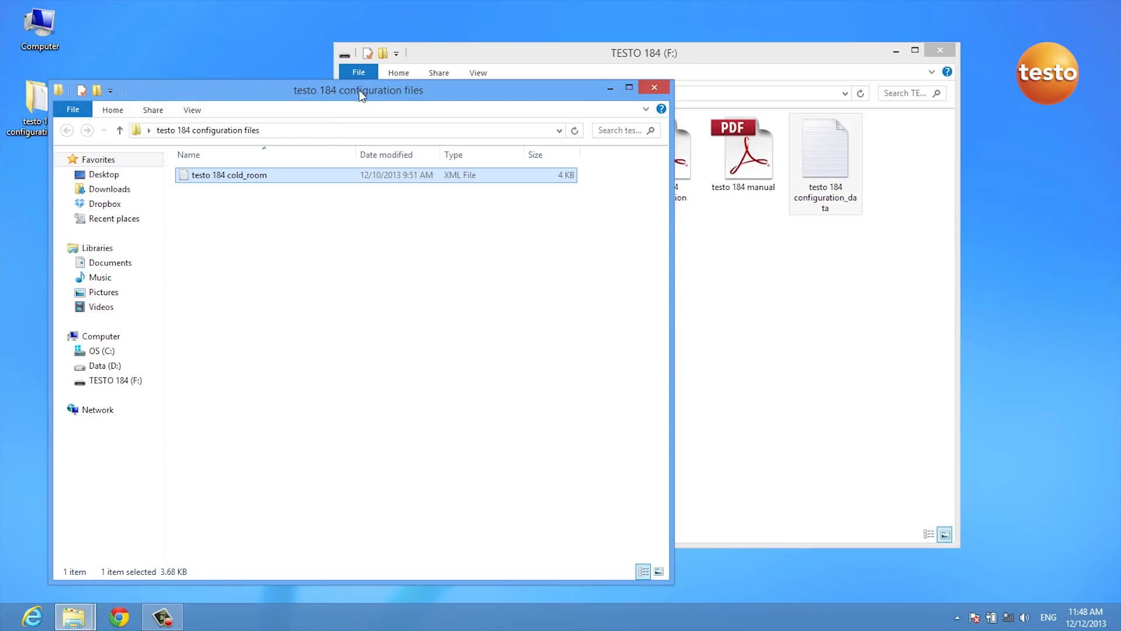
{"action": "left_click_drag", "start_coordinate": [362, 84], "coordinate": [352, 44]}
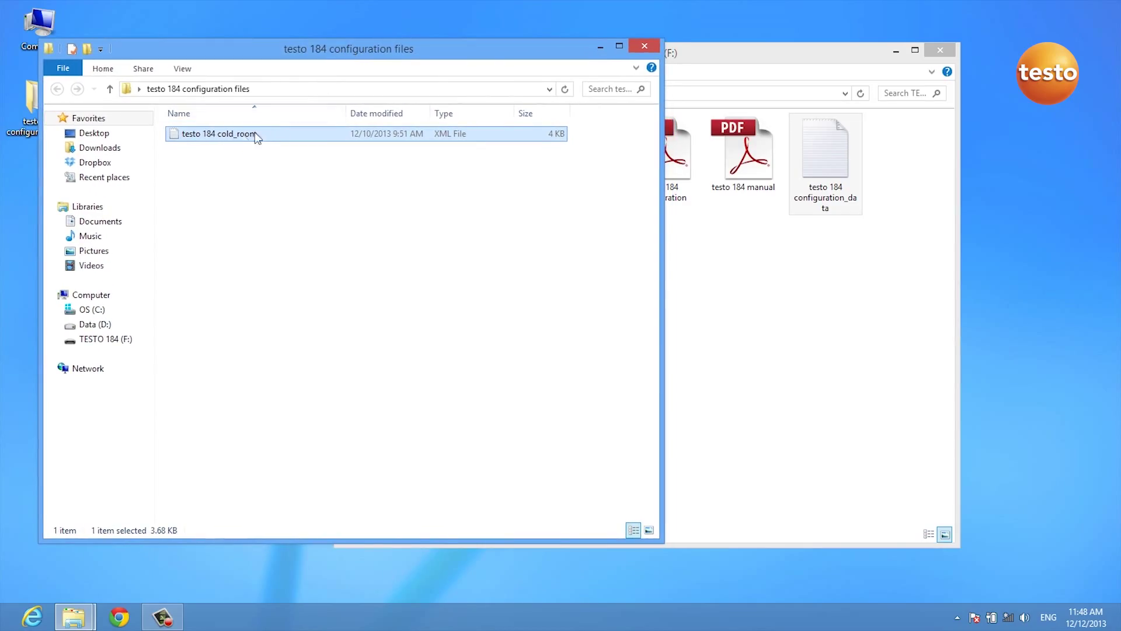
{"action": "left_click_drag", "start_coordinate": [225, 136], "coordinate": [784, 361]}
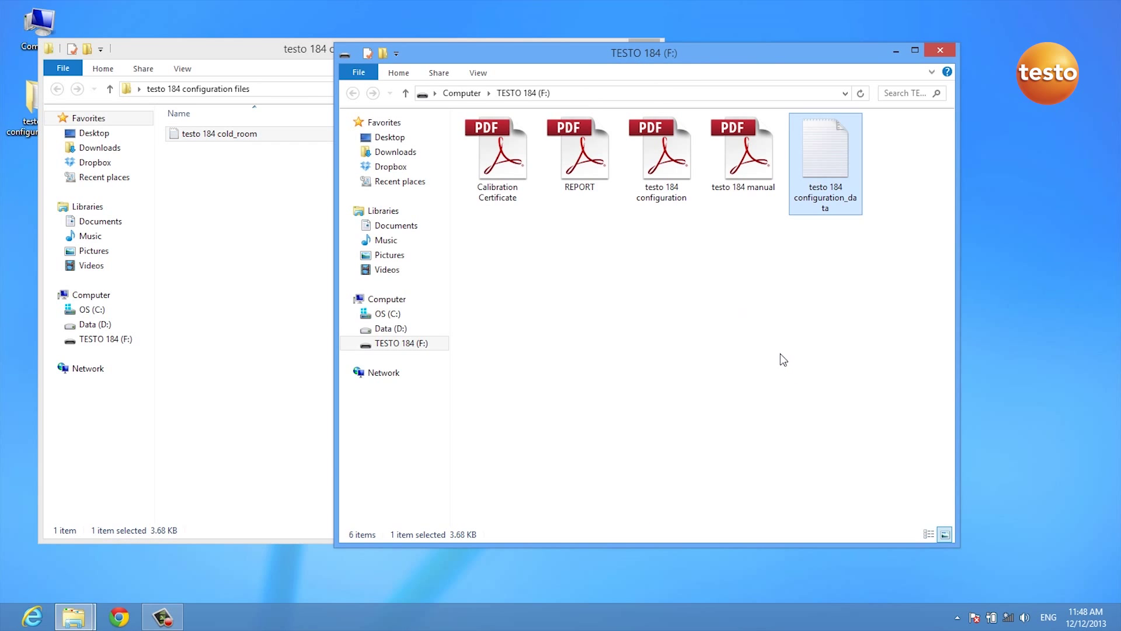